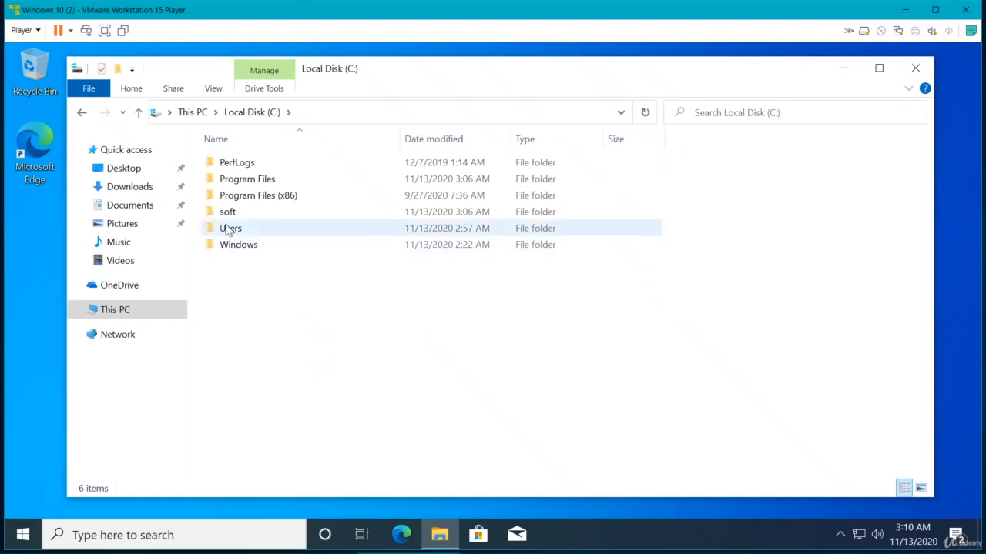
# Step: Open the soft folder on drive C and select the setup application
pyautogui.doubleClick(228, 212)
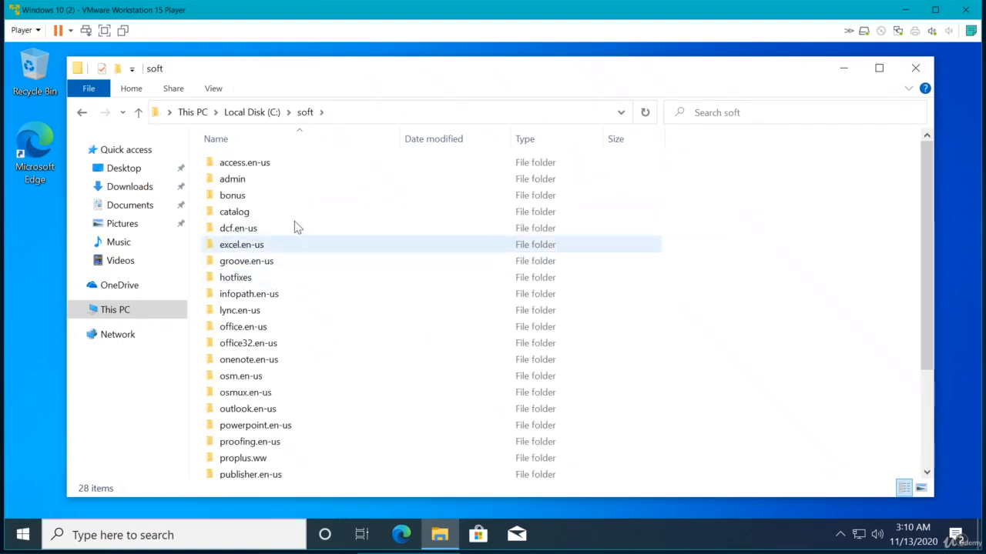
pyautogui.scroll(-3, 324, 277)
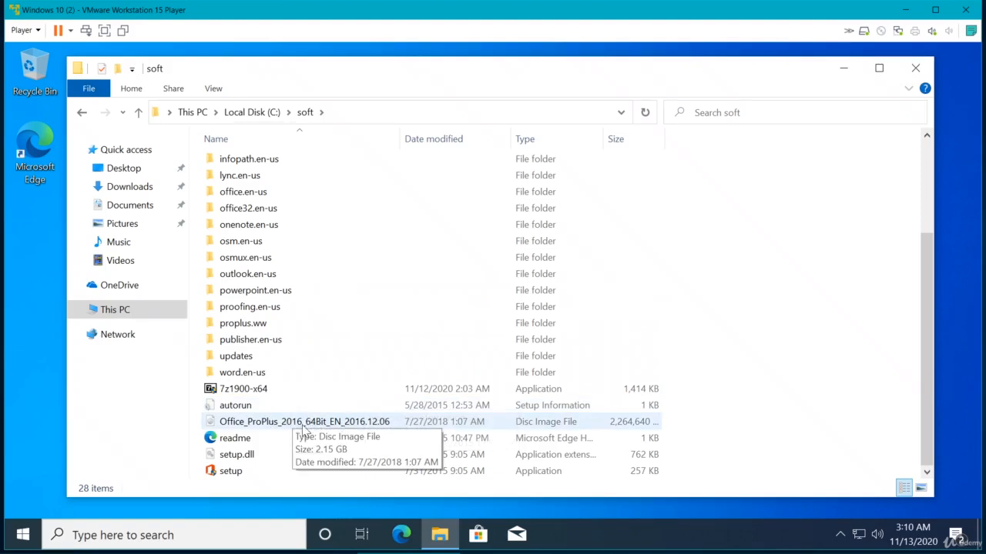
pyautogui.click(236, 476)
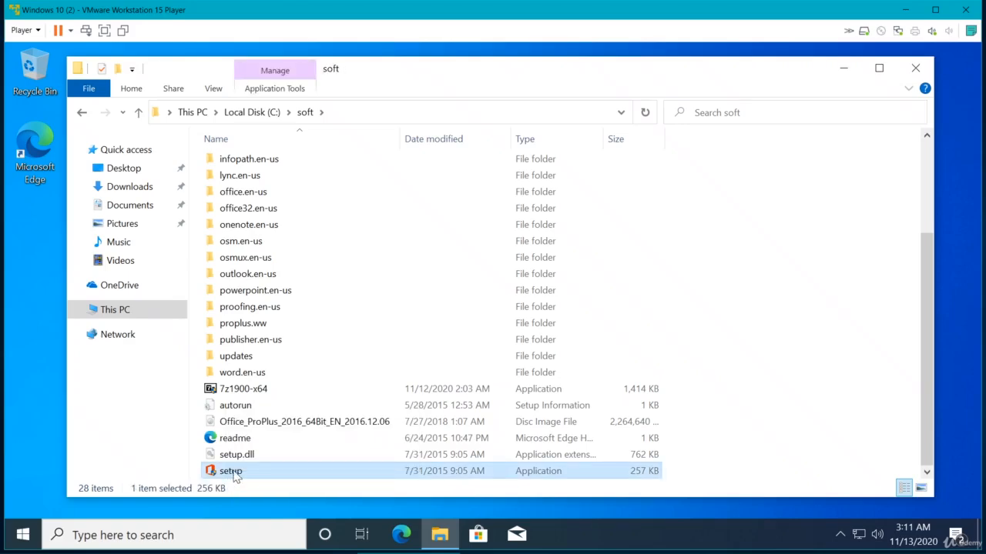
# Step: Launch setup, allow it to make changes to the device, and choose the Customize installation option
pyautogui.doubleClick(234, 473)
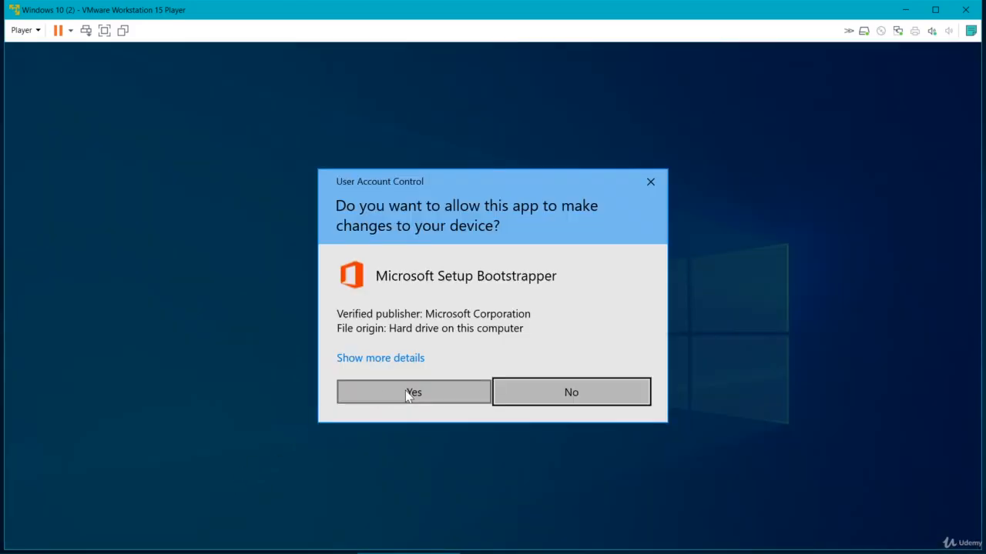
pyautogui.click(406, 392)
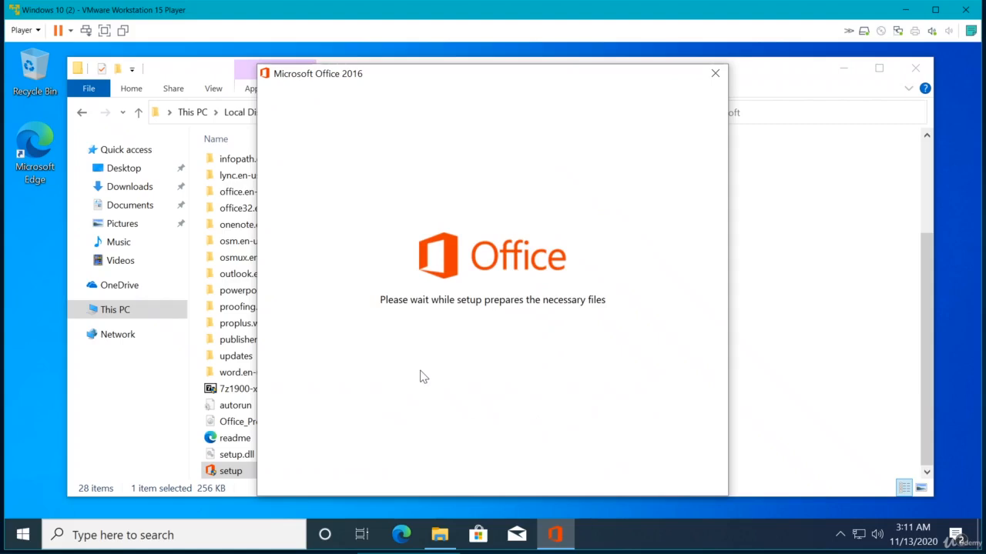
pyautogui.moveTo(428, 77); pyautogui.dragTo(429, 68)
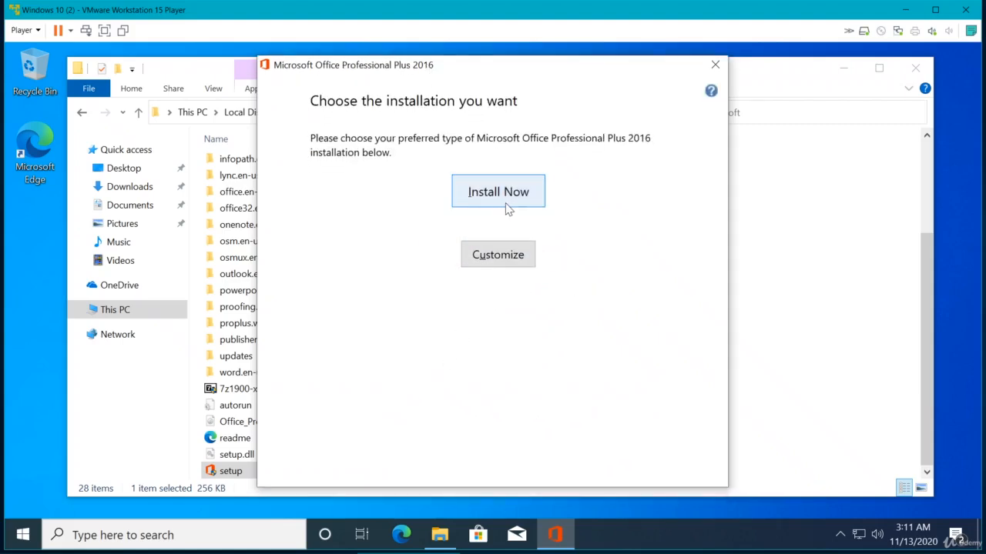
pyautogui.click(499, 262)
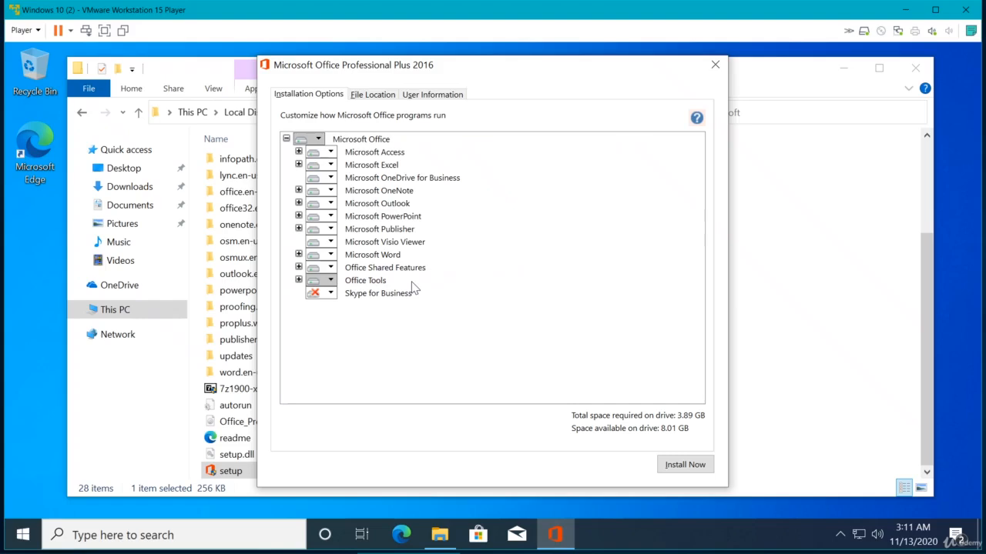
# Step: Set Microsoft OneDrive for Business and Microsoft Publisher to Not Available
pyautogui.click(330, 178)
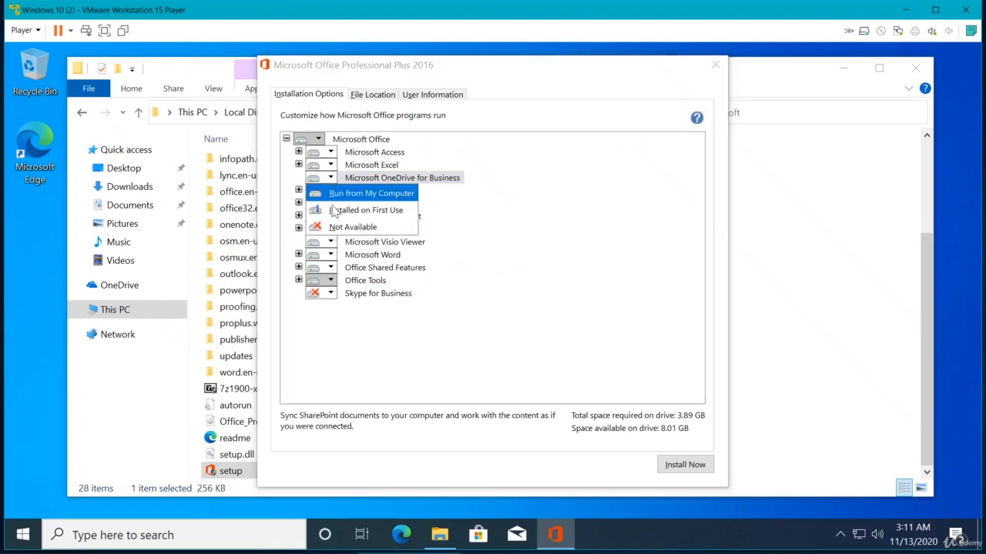
pyautogui.click(337, 229)
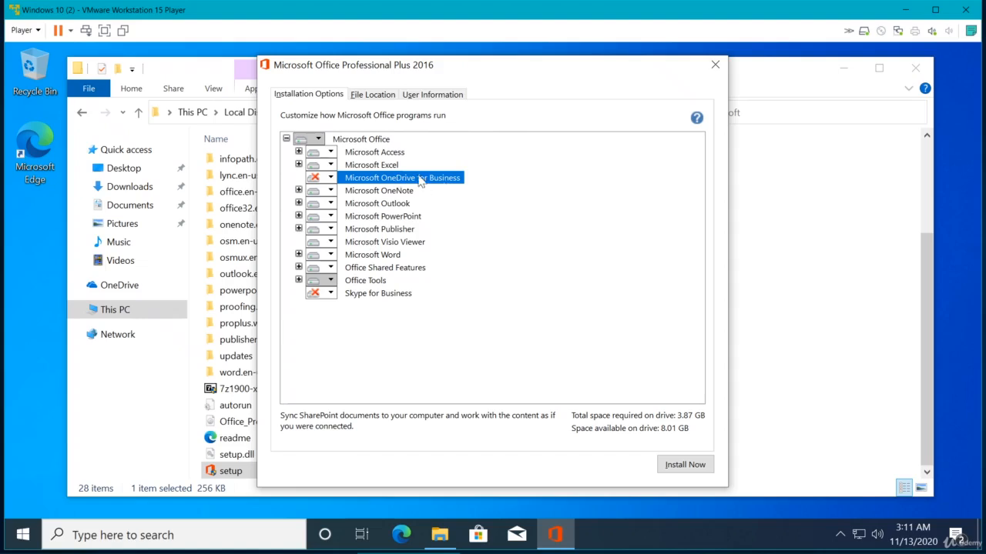
pyautogui.click(331, 229)
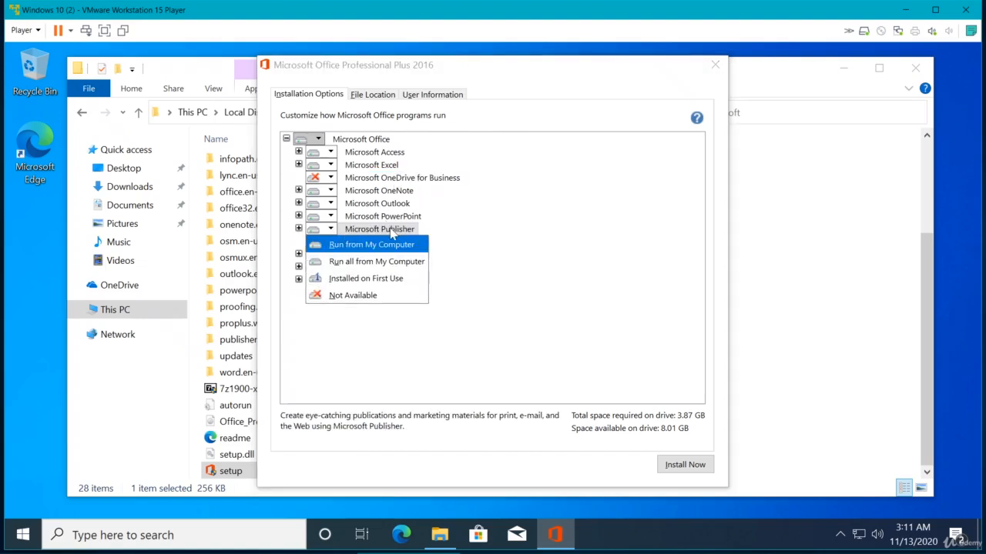
pyautogui.click(353, 295)
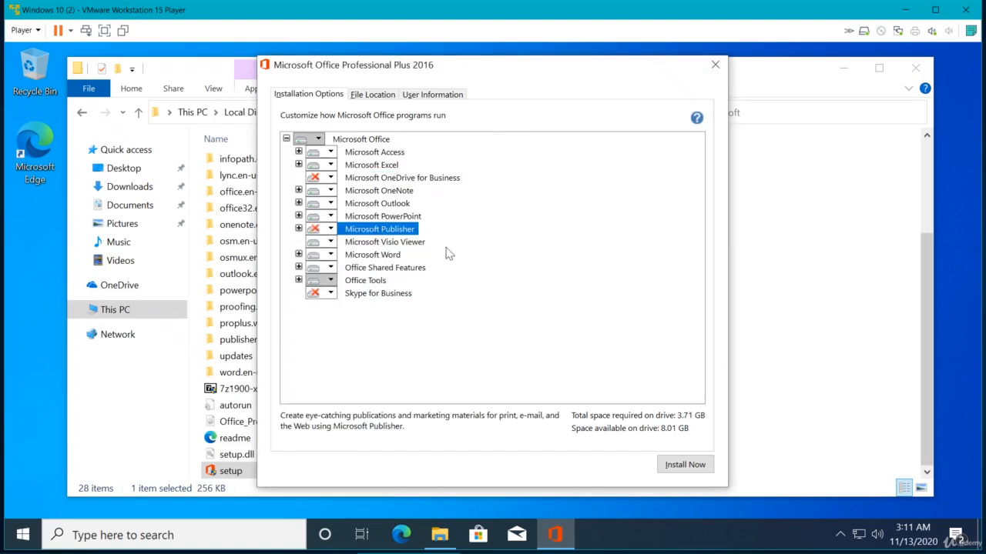
# Step: Set Office Shared Features and Microsoft Access to Not Available
pyautogui.click(330, 267)
pyautogui.click(343, 335)
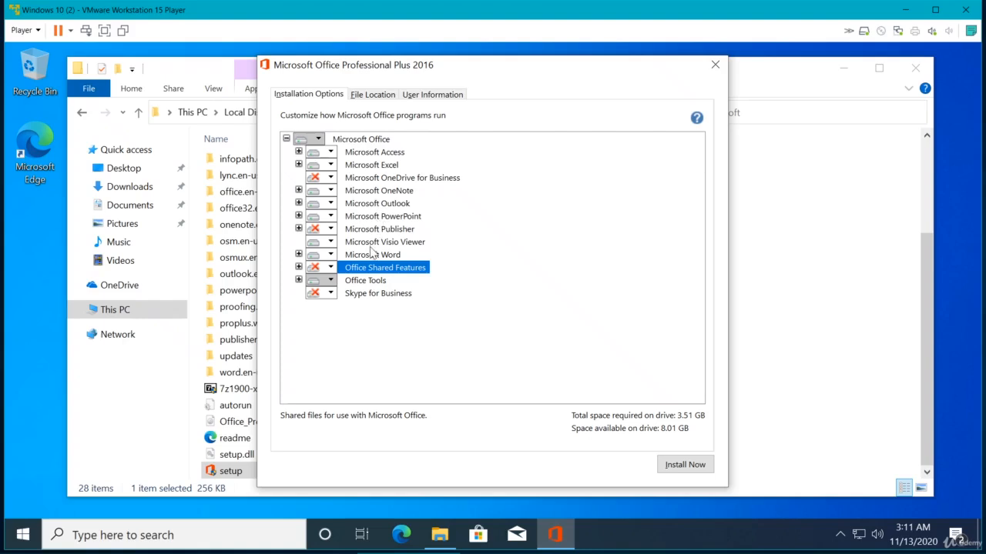
pyautogui.click(330, 154)
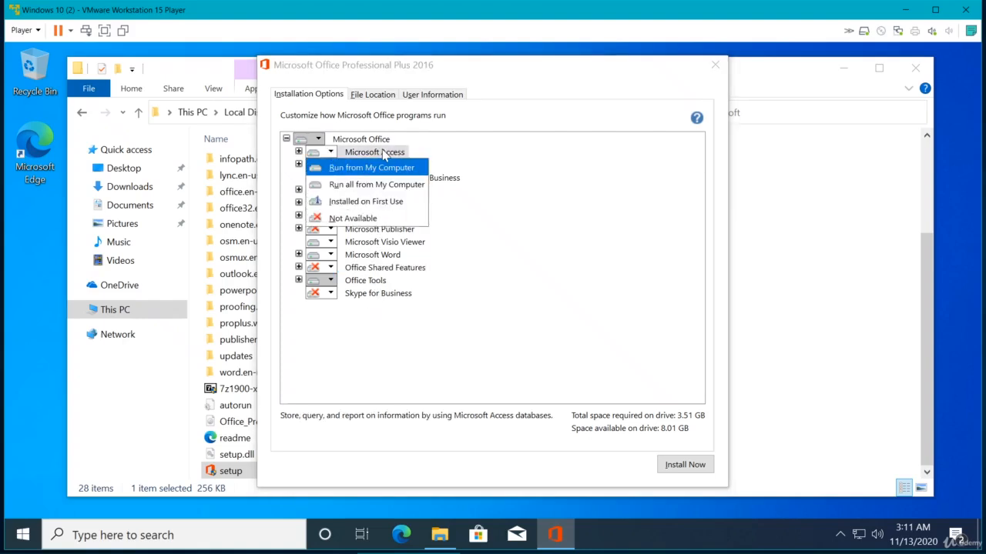
pyautogui.click(351, 218)
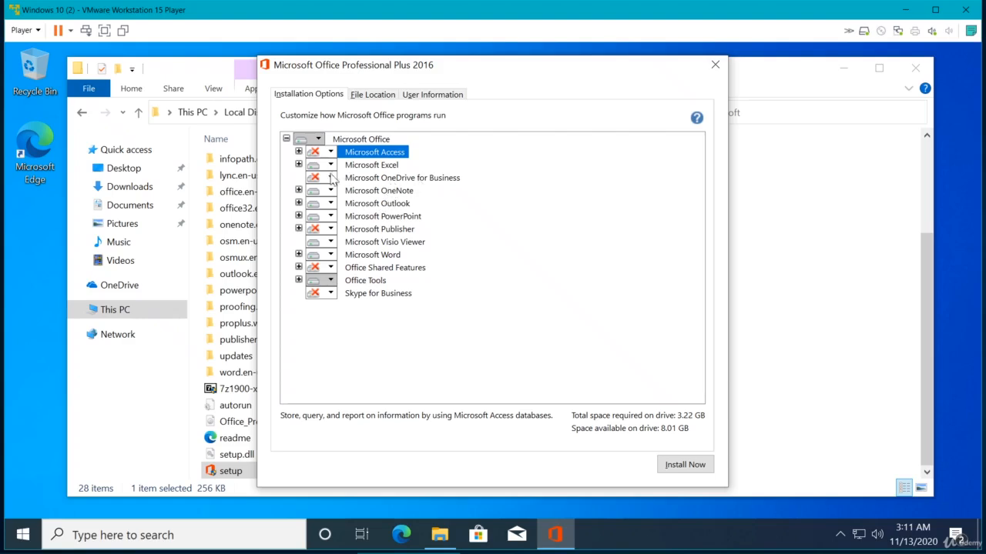
# Step: Set Skype for Business to Run from My Computer, then back to Not Available
pyautogui.click(332, 294)
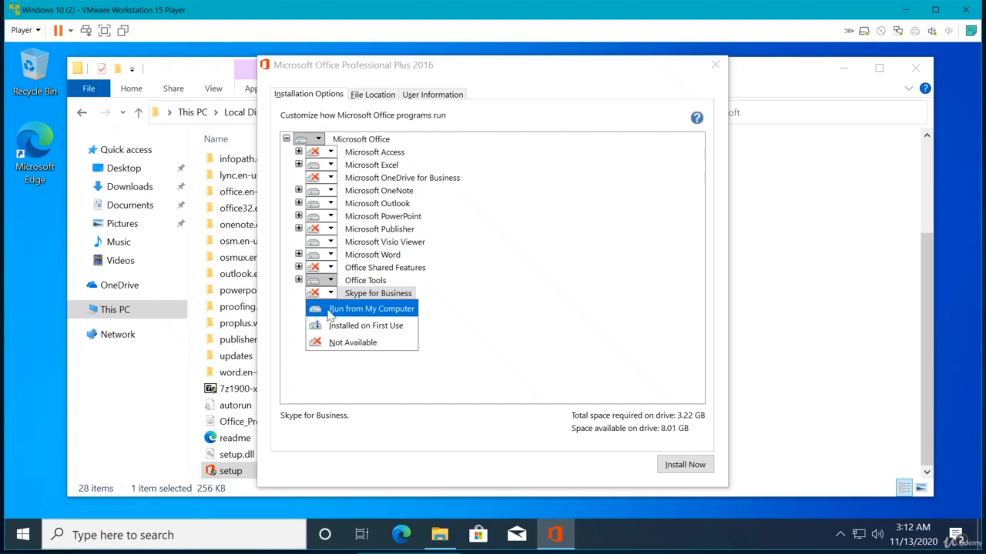
pyautogui.click(329, 311)
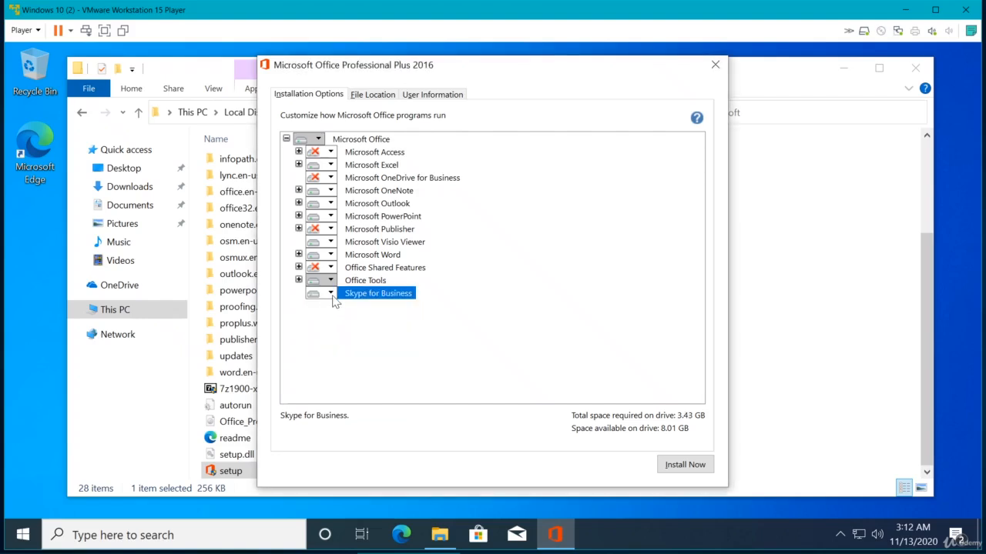
pyautogui.click(332, 295)
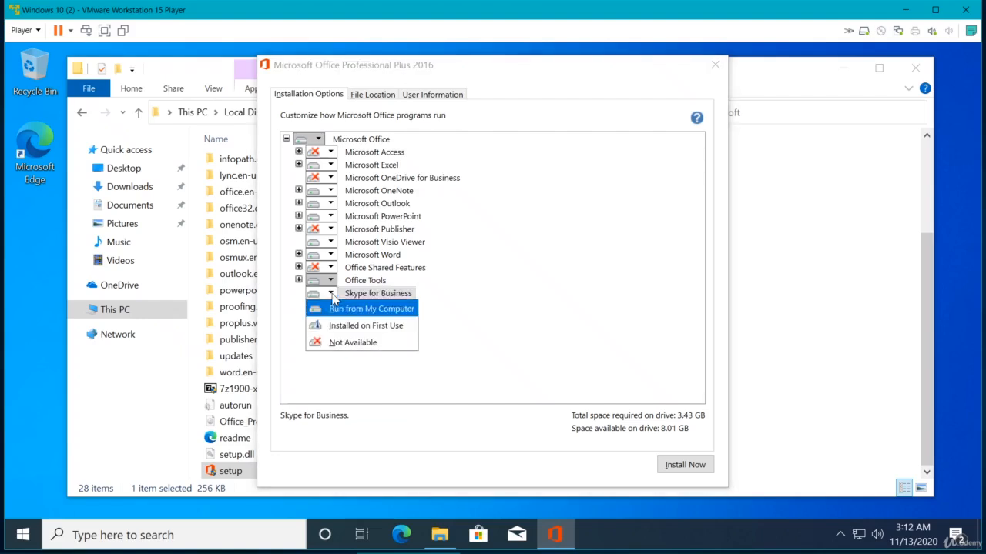
pyautogui.click(333, 343)
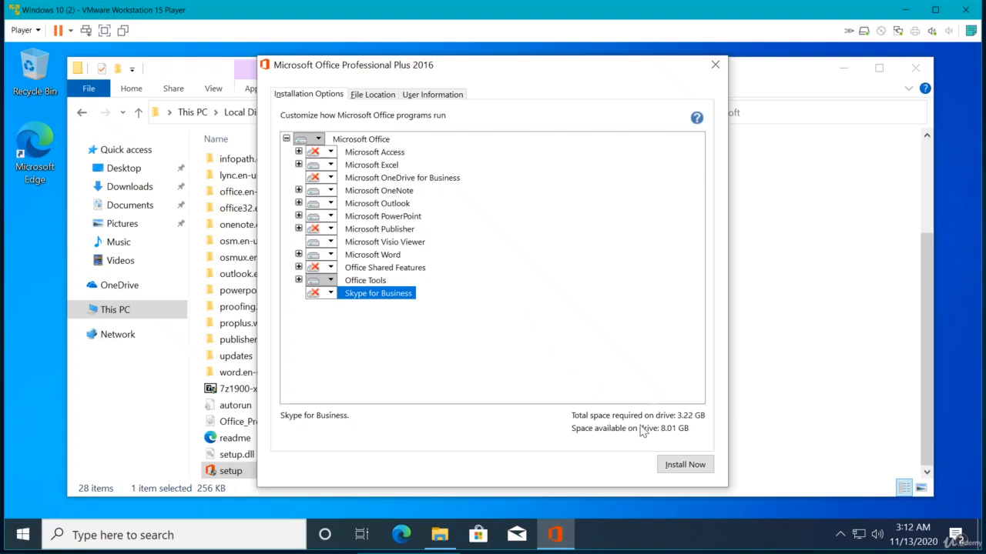
# Step: Set Microsoft Access to Run all from My Computer and OneDrive for Business to Run from My Computer
pyautogui.click(333, 154)
pyautogui.click(331, 152)
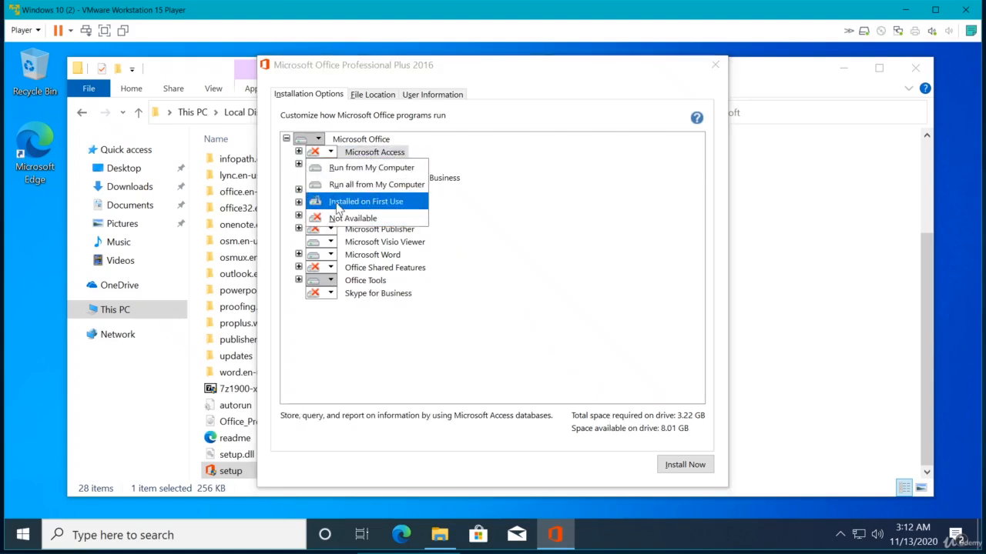
pyautogui.click(348, 185)
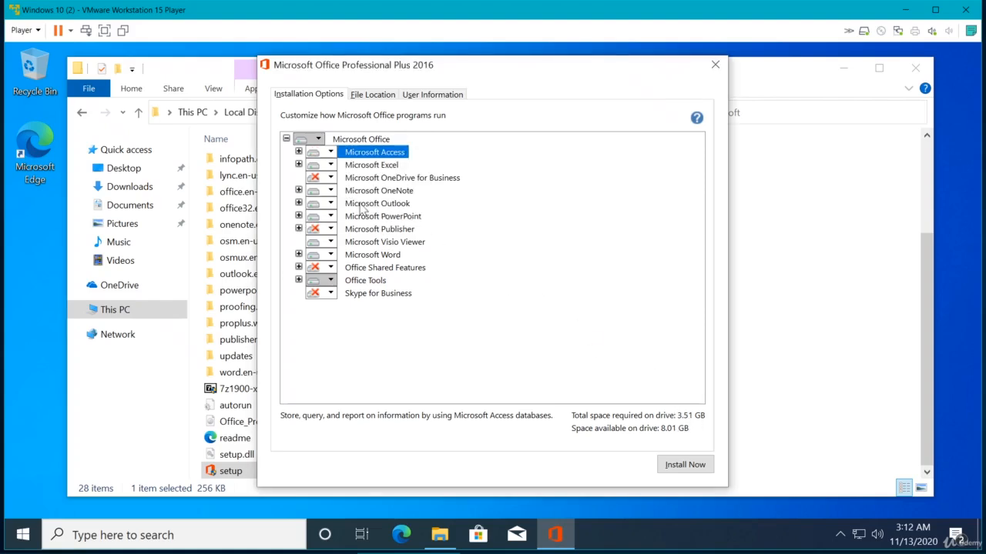
pyautogui.click(332, 177)
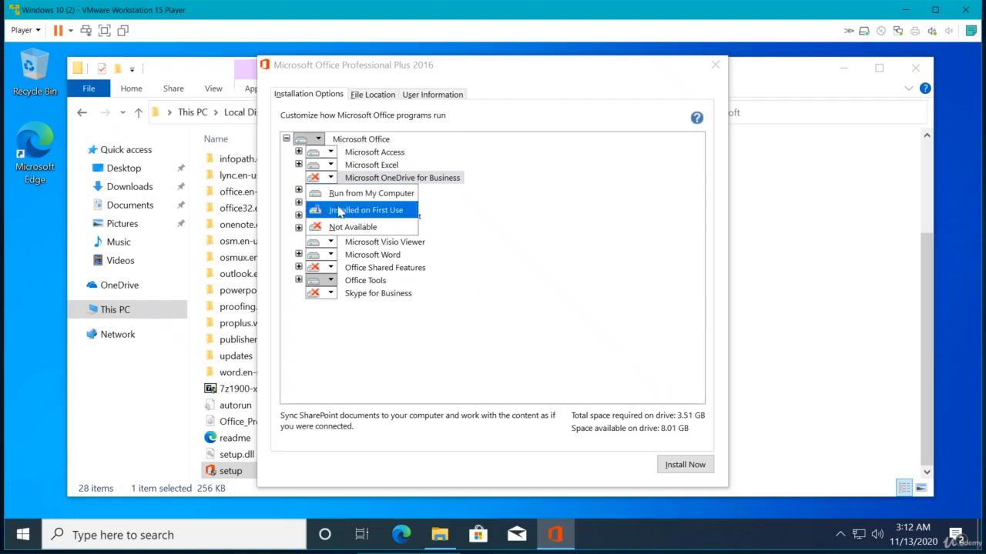
pyautogui.click(351, 193)
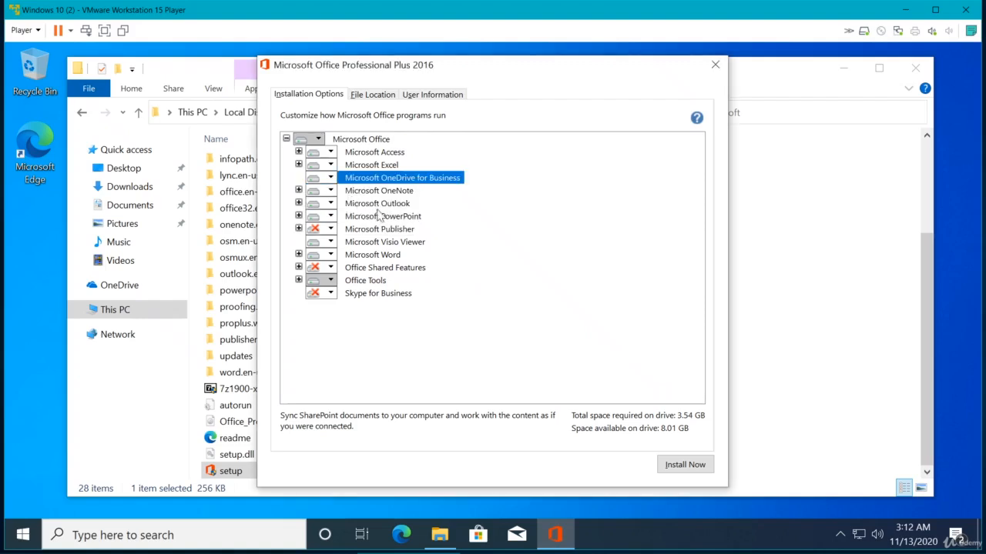
# Step: Set Microsoft Publisher and Office Shared Features to Run from My Computer
pyautogui.click(328, 233)
pyautogui.click(329, 230)
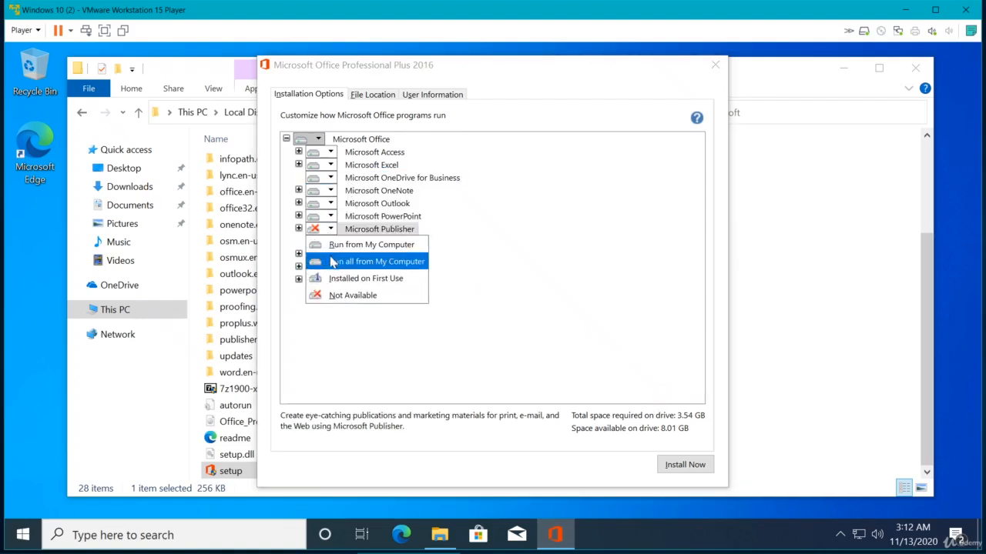
pyautogui.click(351, 244)
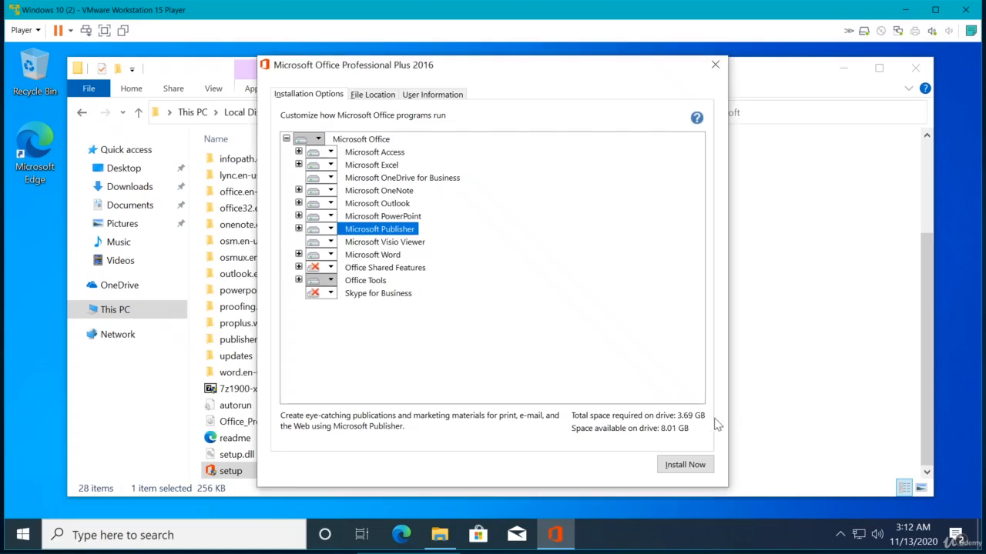
pyautogui.click(330, 268)
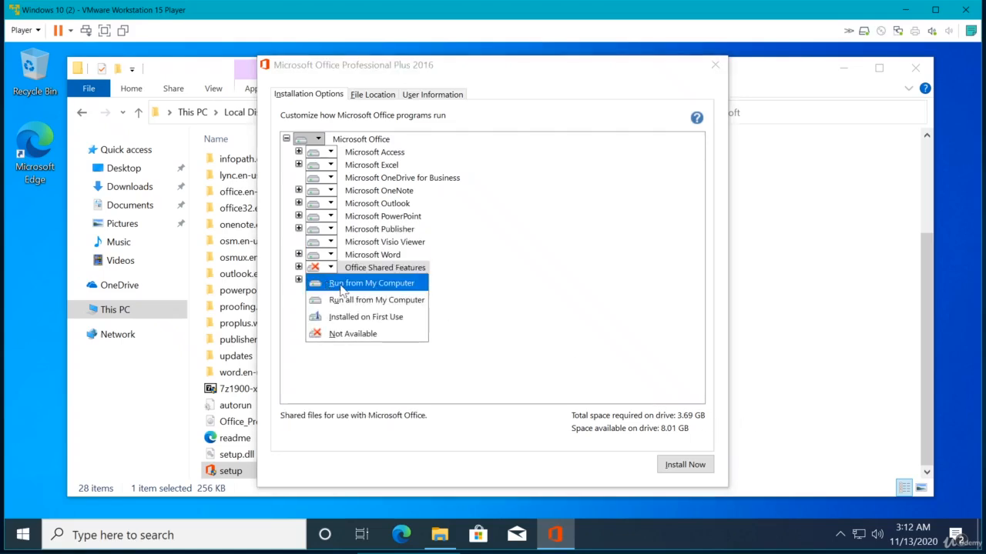
pyautogui.click(330, 286)
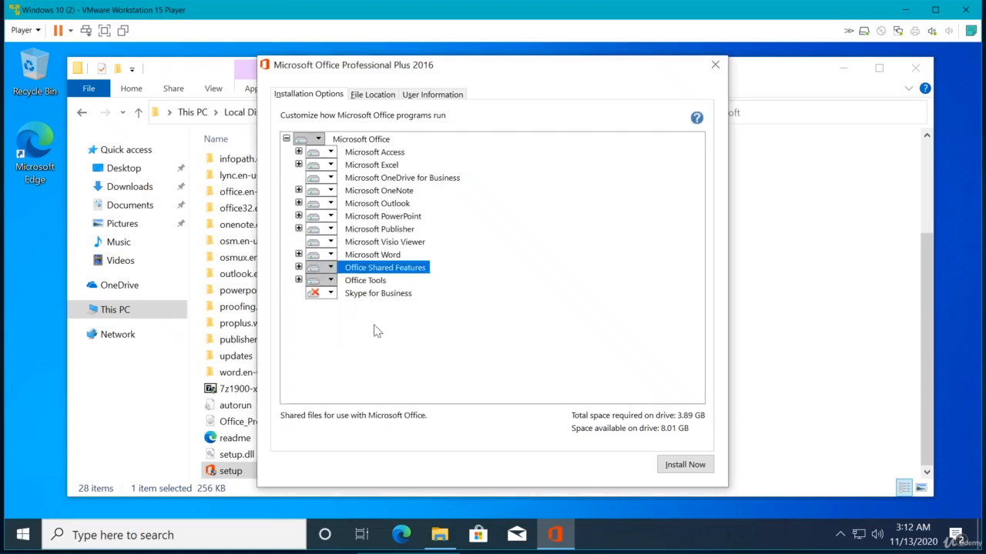
# Step: Set Skype for Business to Run from My Computer and start the installation
pyautogui.click(330, 294)
pyautogui.click(334, 309)
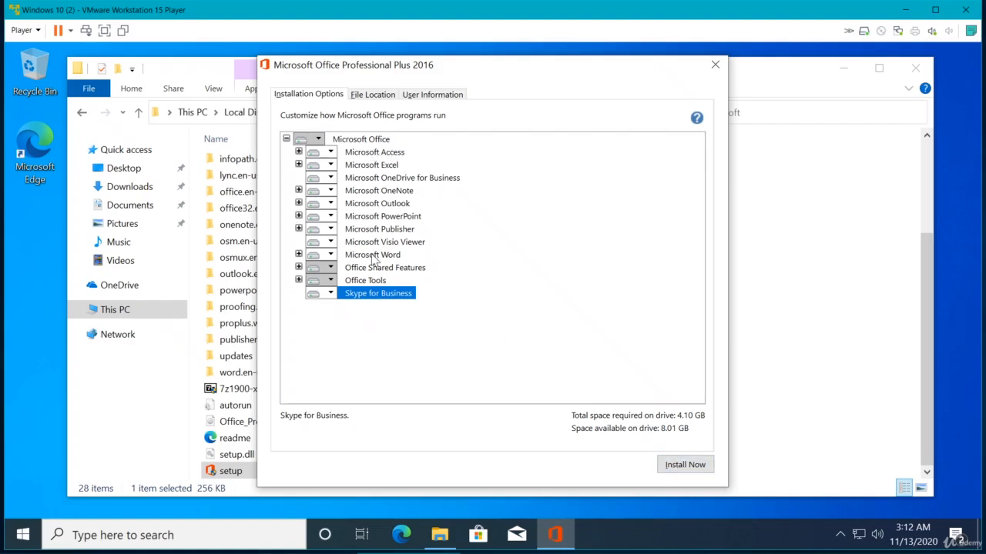
pyautogui.click(685, 465)
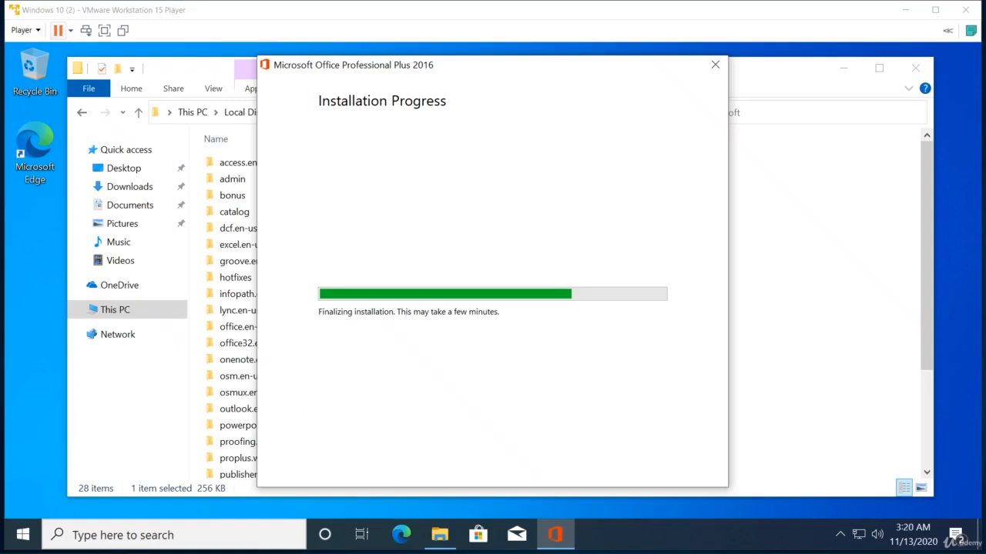
# Step: Open the Start menu and browse the programs inside the Microsoft Office 2016 folder
pyautogui.click(22, 543)
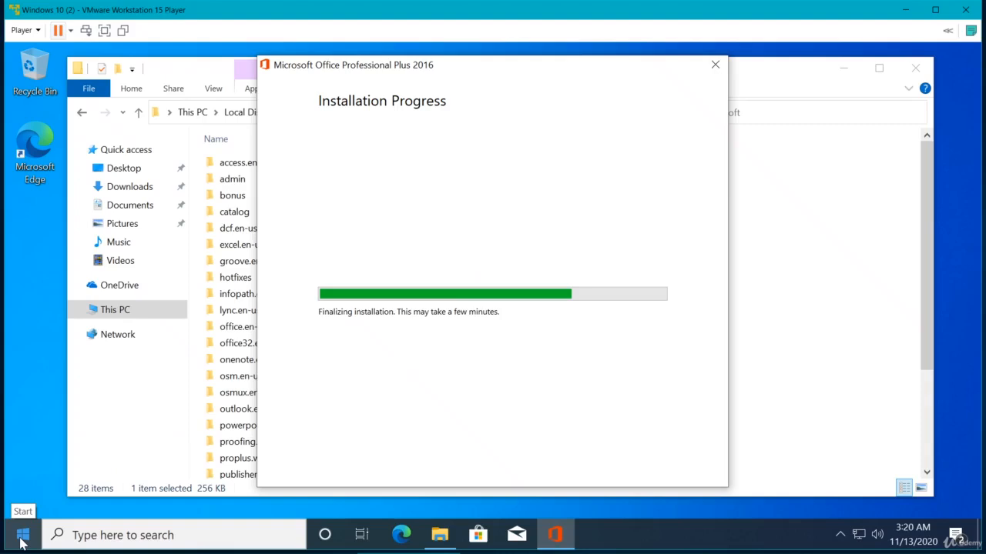
pyautogui.click(22, 543)
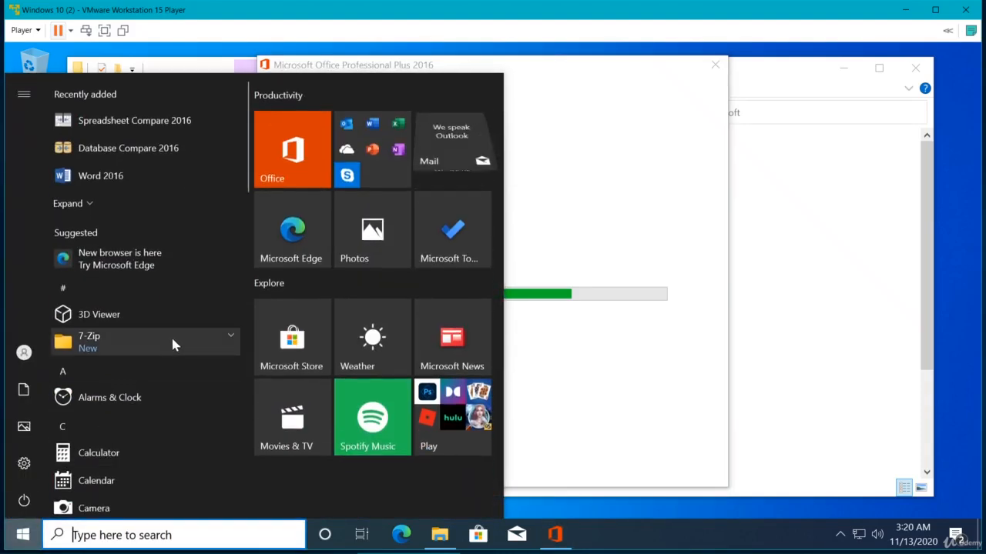
pyautogui.scroll(-3, 171, 344)
pyautogui.scroll(-3, 174, 340)
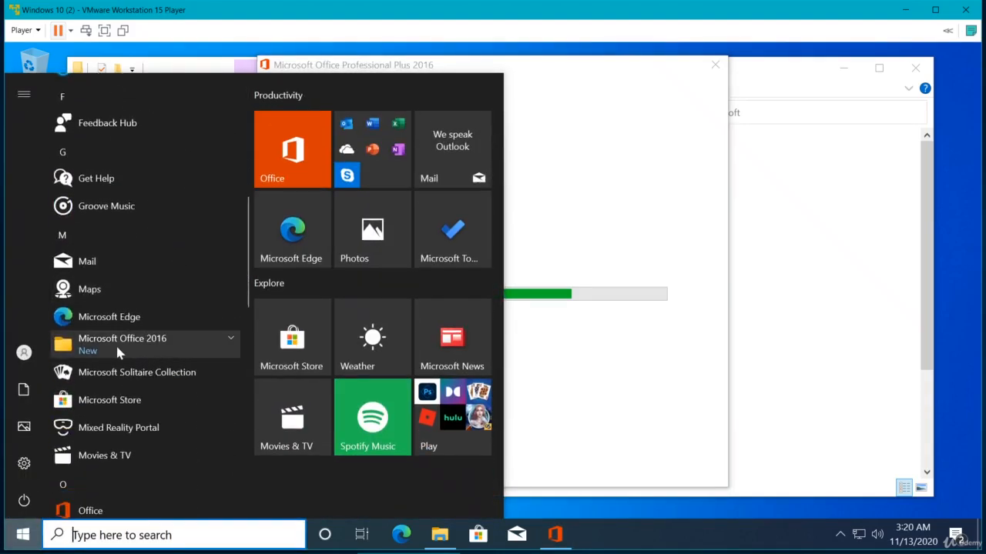
pyautogui.click(159, 342)
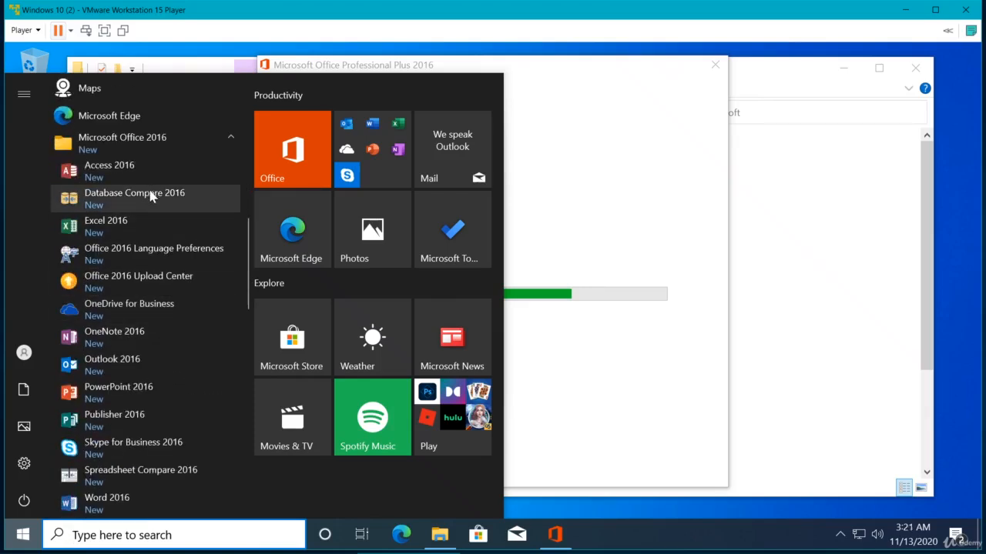
pyautogui.scroll(-1, 148, 216)
pyautogui.scroll(-3, 147, 219)
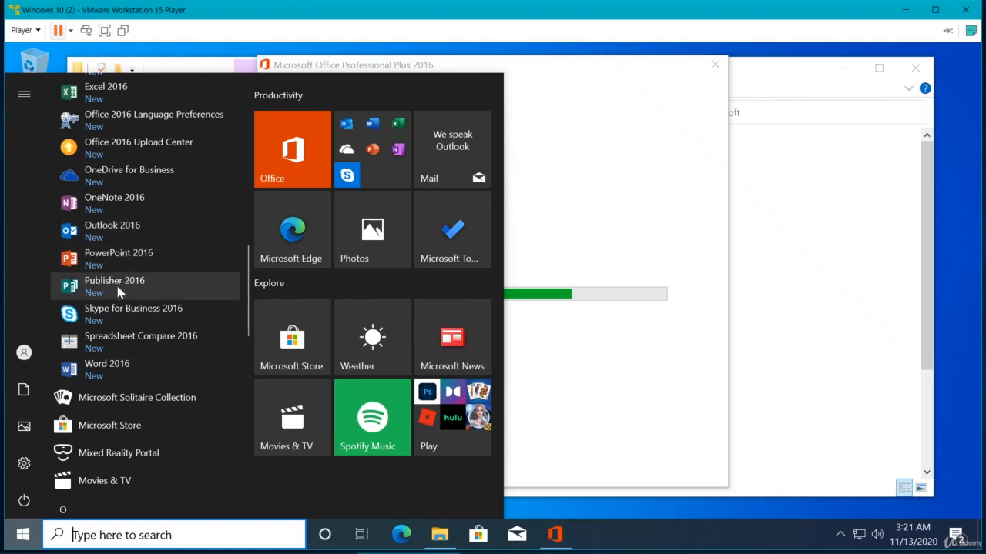
pyautogui.scroll(2, 124, 333)
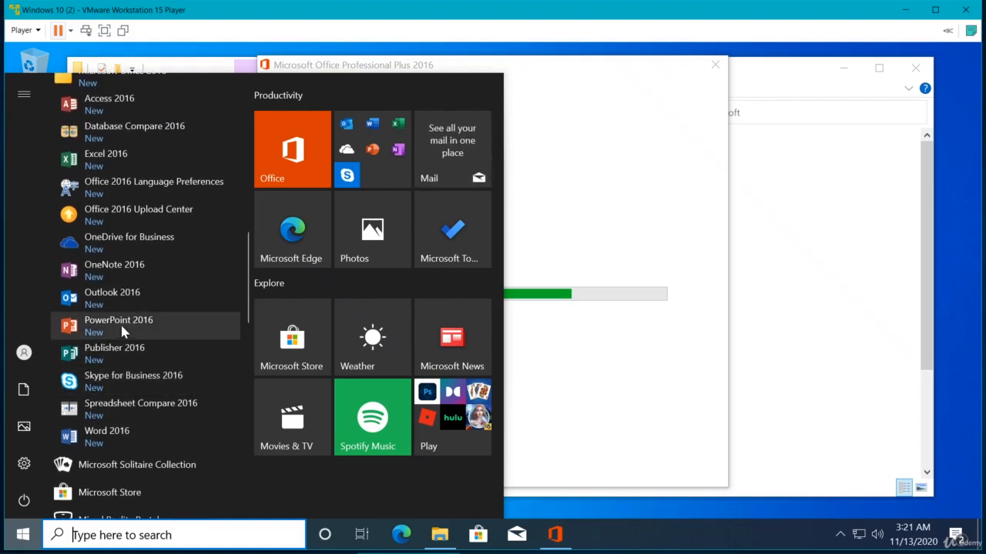
pyautogui.scroll(2, 128, 248)
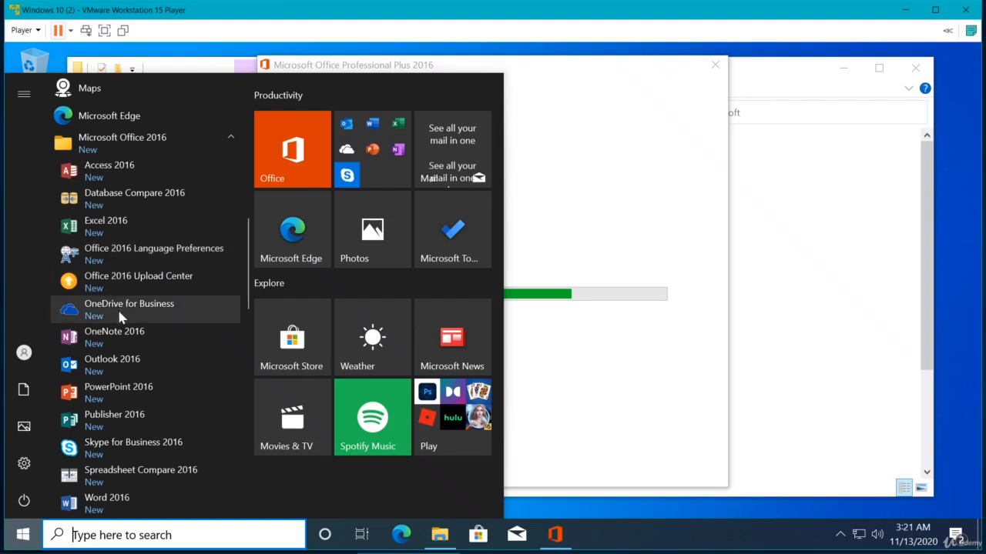
# Step: Scroll through the Start menu's app list, collapsing the Microsoft Office 2016 folder
pyautogui.scroll(-2, 119, 336)
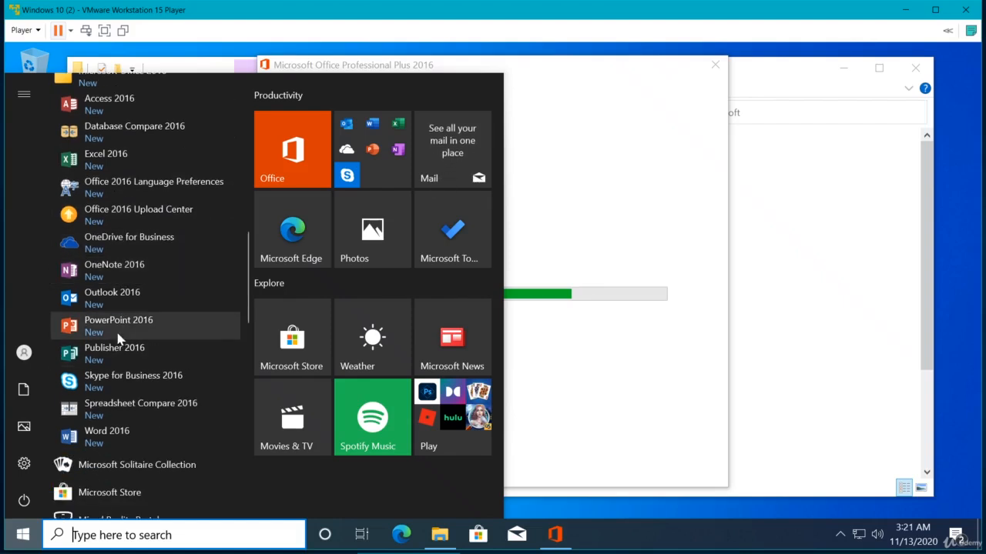
pyautogui.scroll(-2, 134, 350)
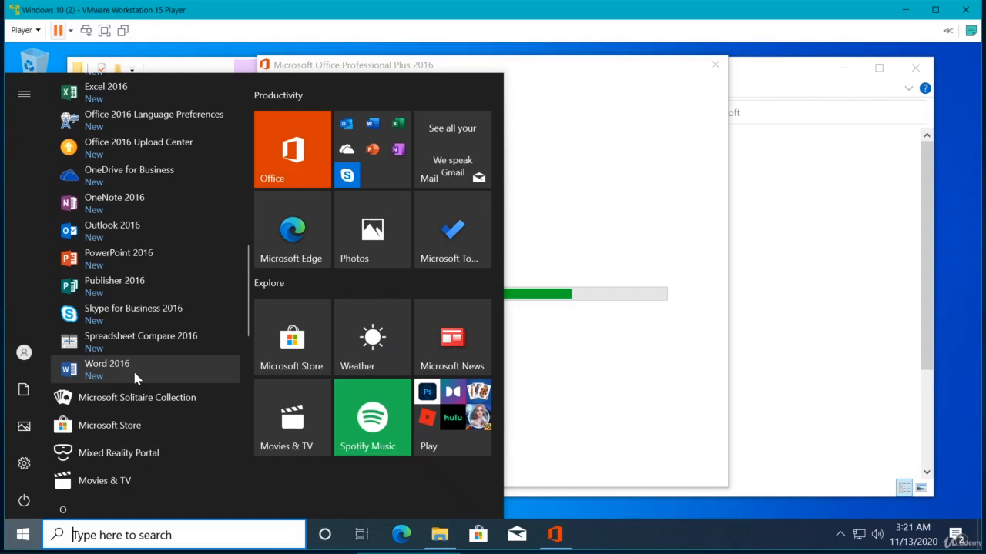
pyautogui.scroll(10, 140, 283)
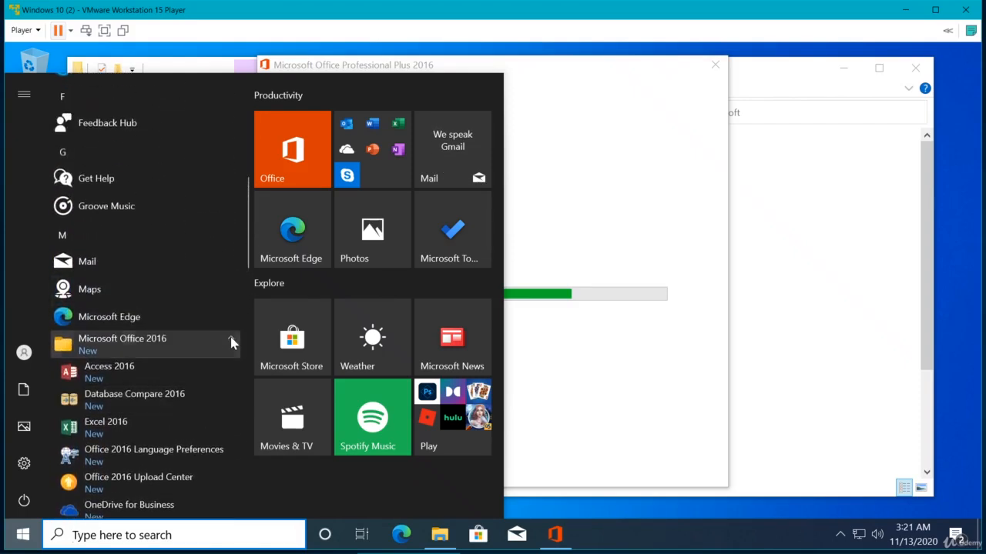
pyautogui.click(231, 342)
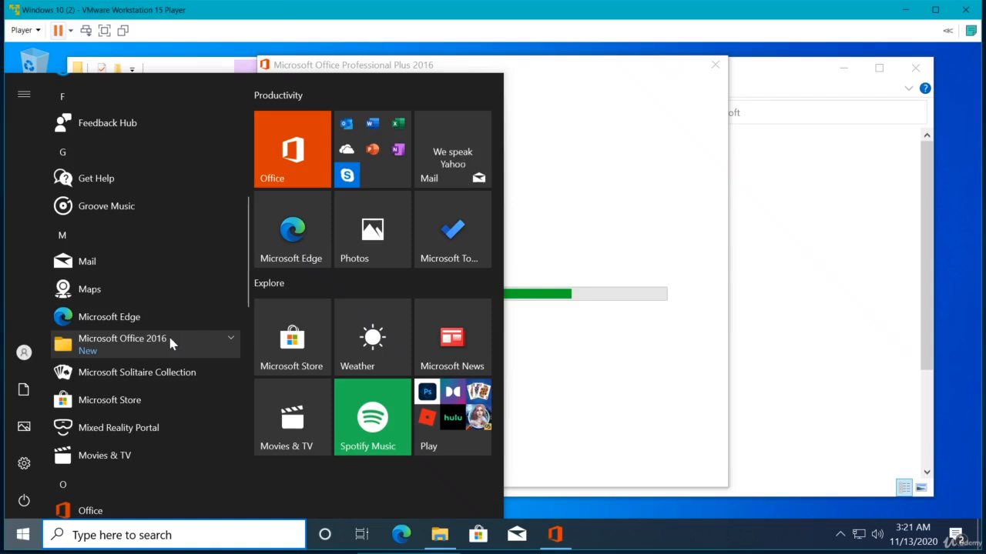
pyautogui.scroll(-5, 170, 342)
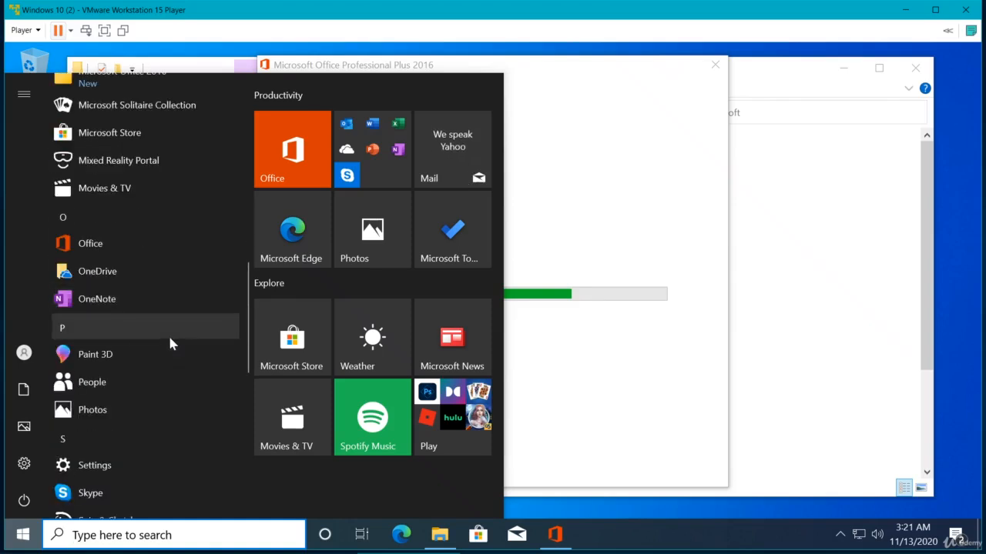
pyautogui.scroll(-5, 171, 343)
pyautogui.scroll(-5, 169, 343)
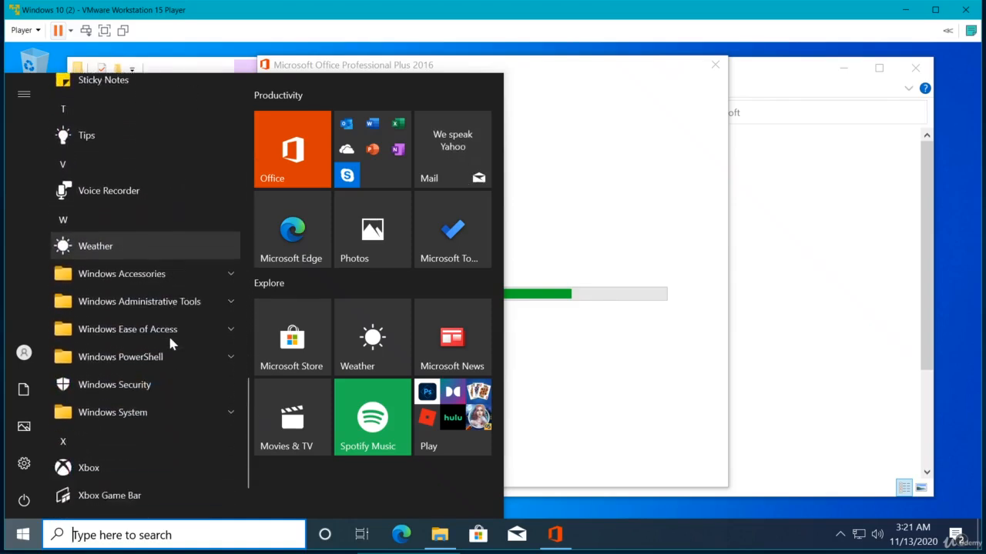
# Step: Dismiss the Start menu and close the finished Office installer dialog
pyautogui.click(577, 226)
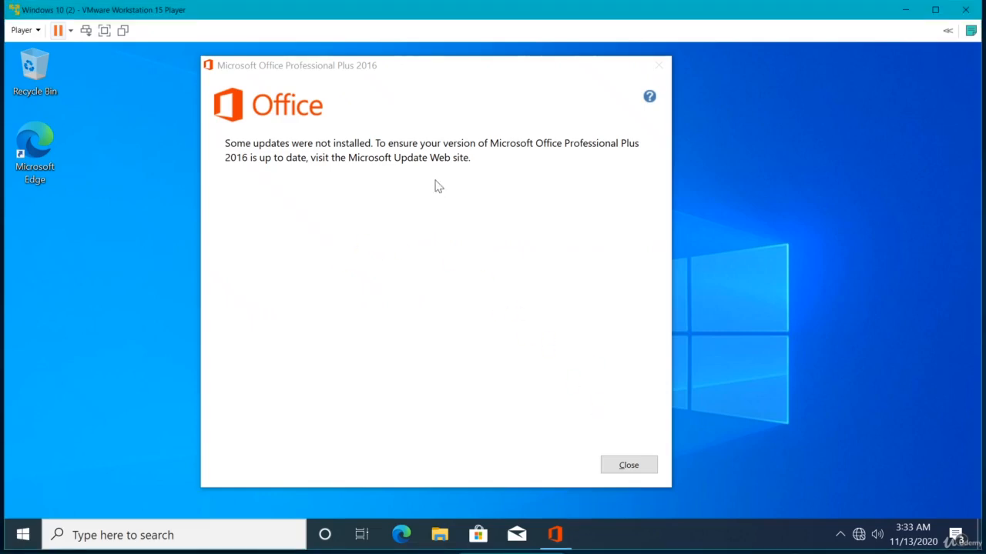
pyautogui.click(612, 468)
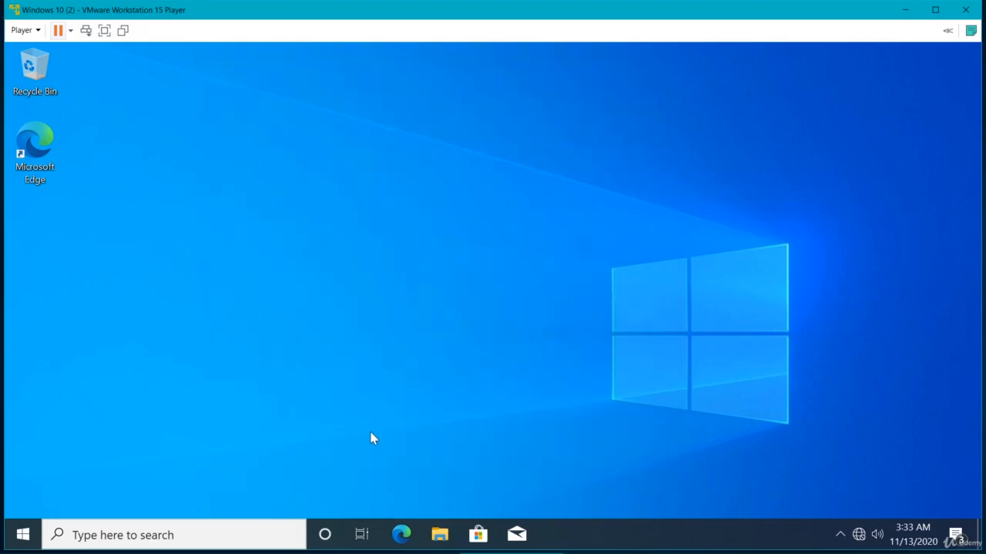
# Step: Launch PowerPoint 2016 from the Microsoft Office 2016 folder in the Start menu and open a blank presentation
pyautogui.click(31, 533)
pyautogui.scroll(-3, 126, 350)
pyautogui.scroll(-5, 128, 354)
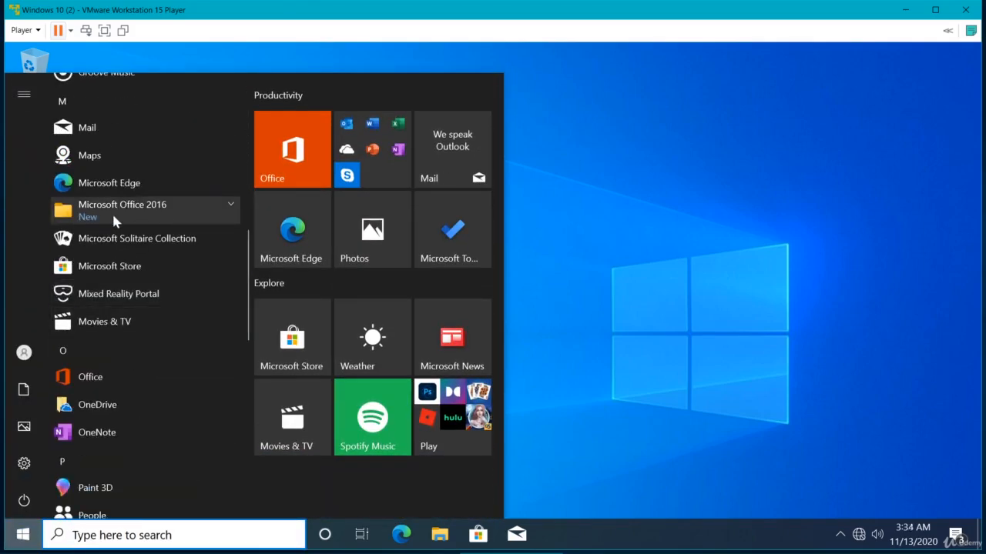
pyautogui.click(146, 209)
pyautogui.scroll(-3, 133, 280)
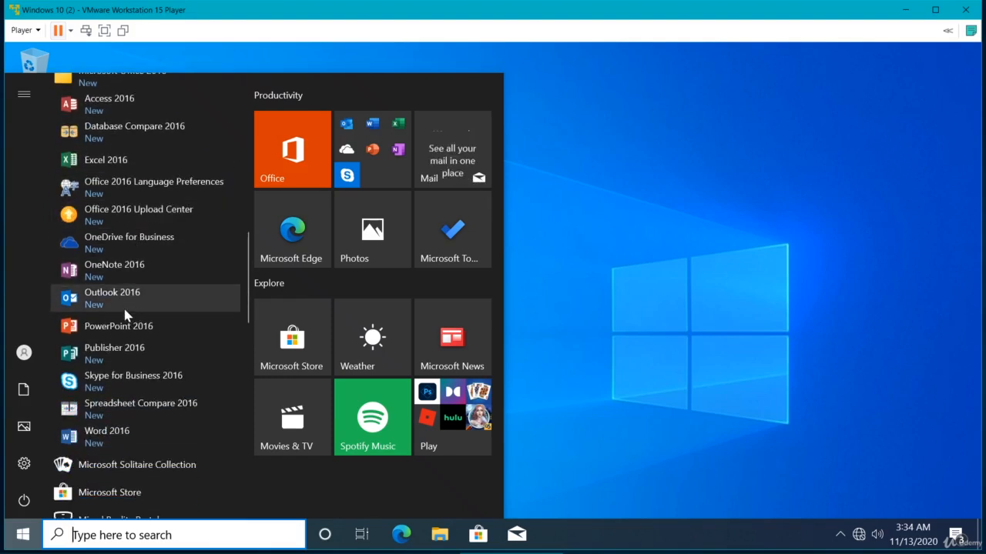
pyautogui.click(119, 327)
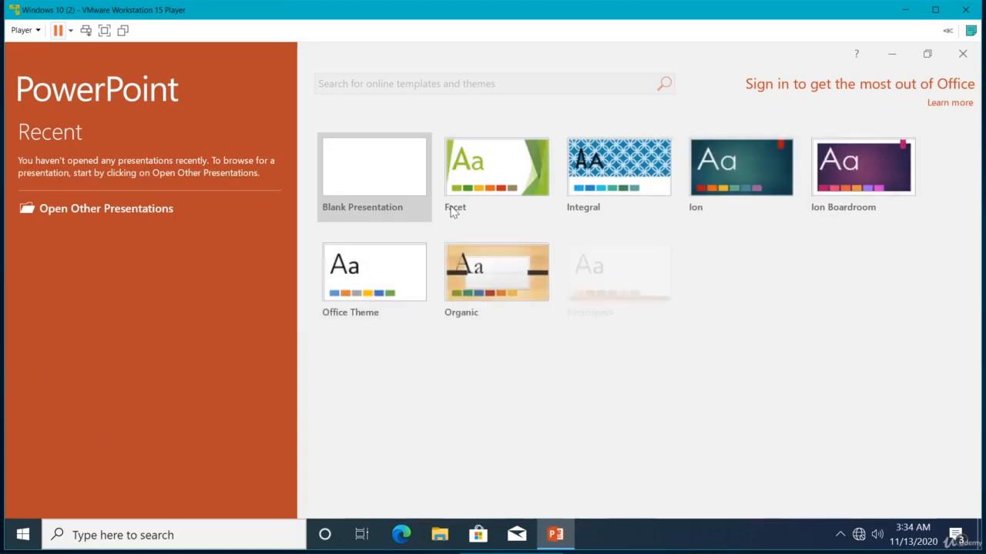
pyautogui.click(380, 185)
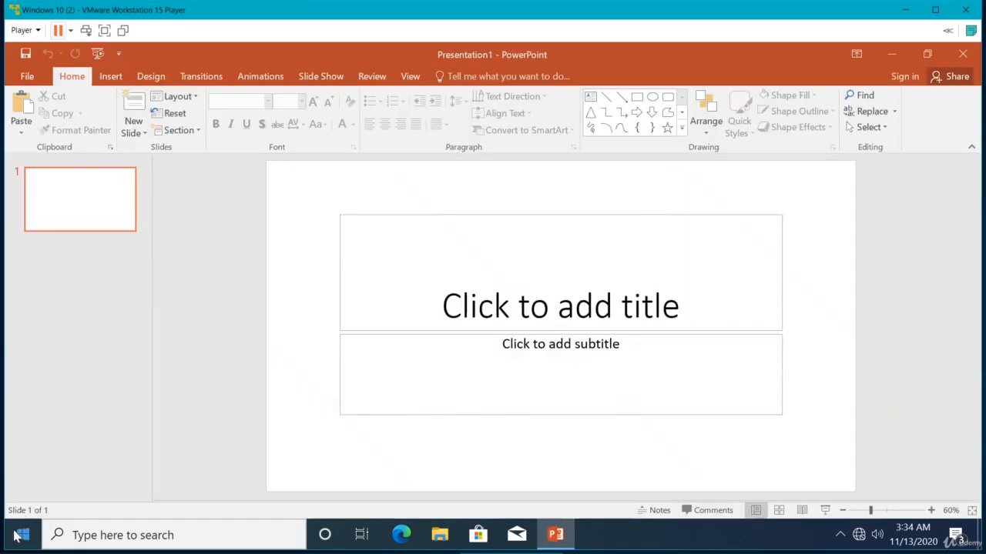
# Step: Search the Start menu for "exce" and launch Excel 2016 with a blank workbook
pyautogui.click(23, 535)
pyautogui.scroll(-3, 112, 351)
pyautogui.scroll(-2, 112, 351)
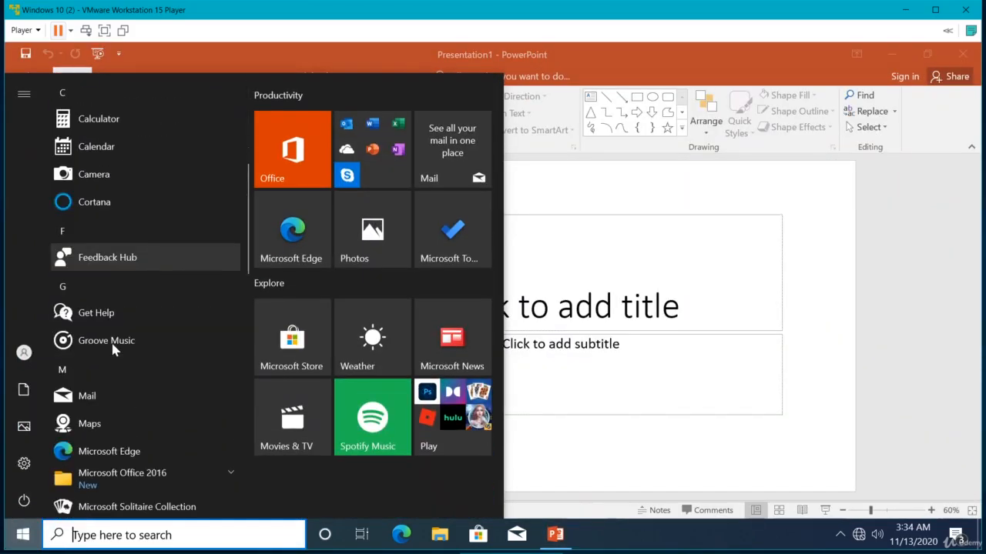
pyautogui.write('exce')
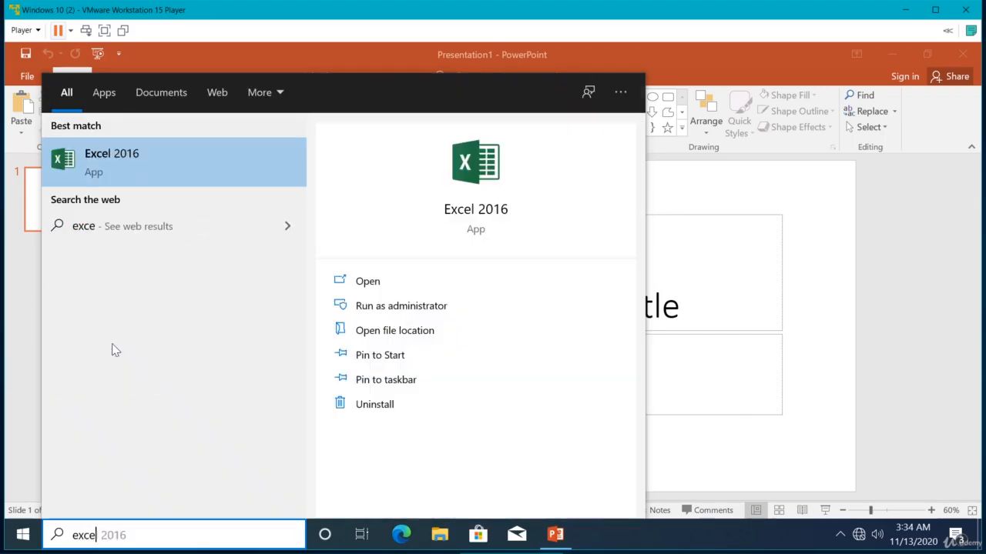
pyautogui.click(121, 191)
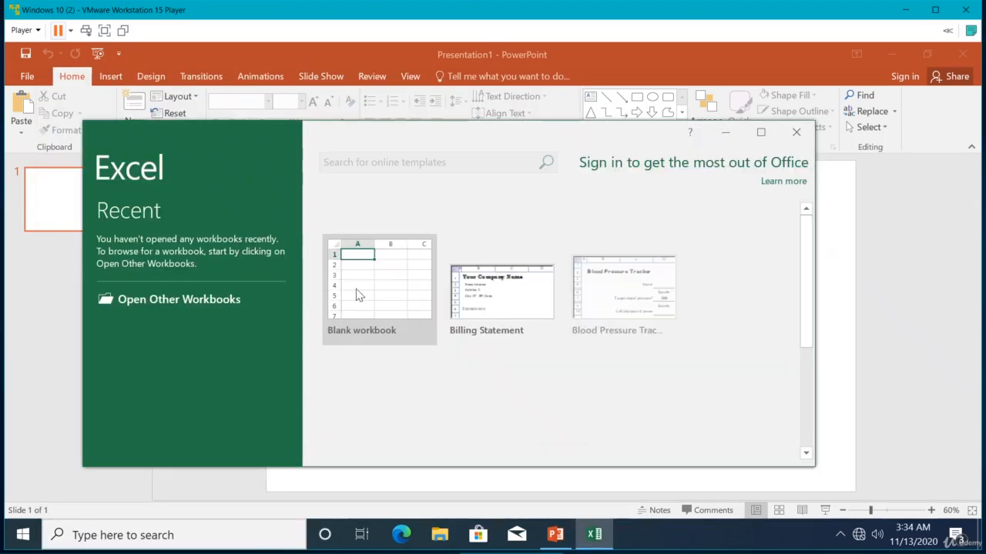
pyautogui.click(355, 290)
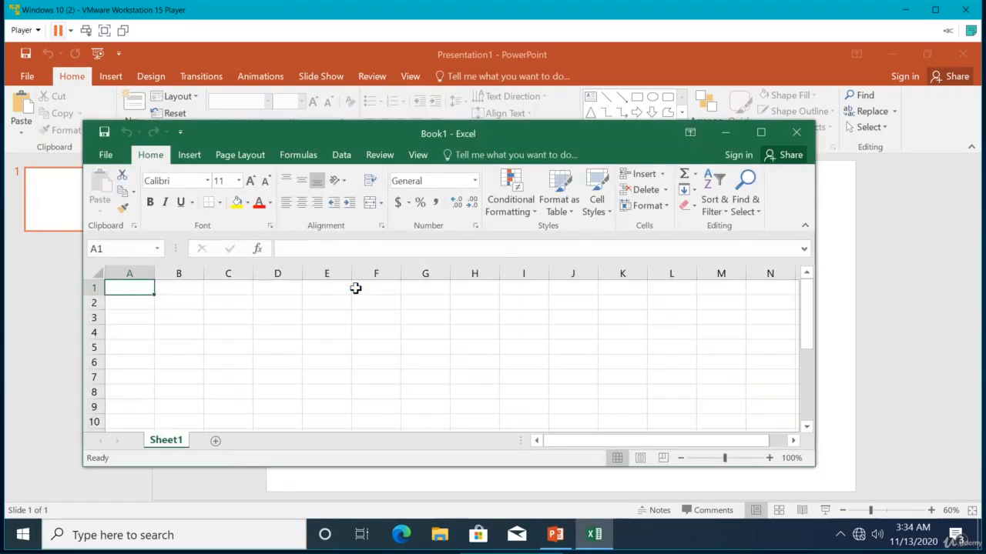
# Step: Search the Start menu for "wo", launch Word 2016 and open a blank document
pyautogui.press('super')
pyautogui.write('wo')
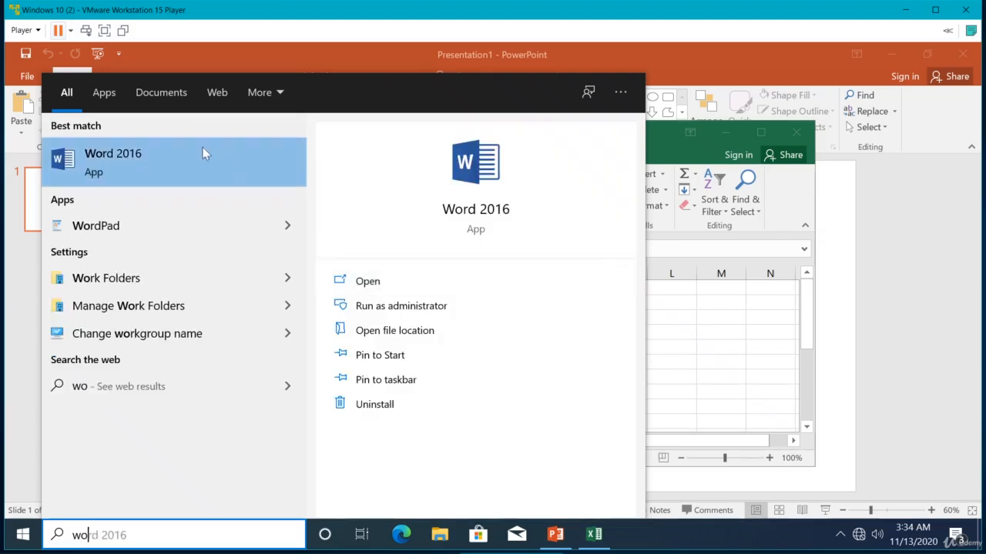
pyautogui.click(162, 152)
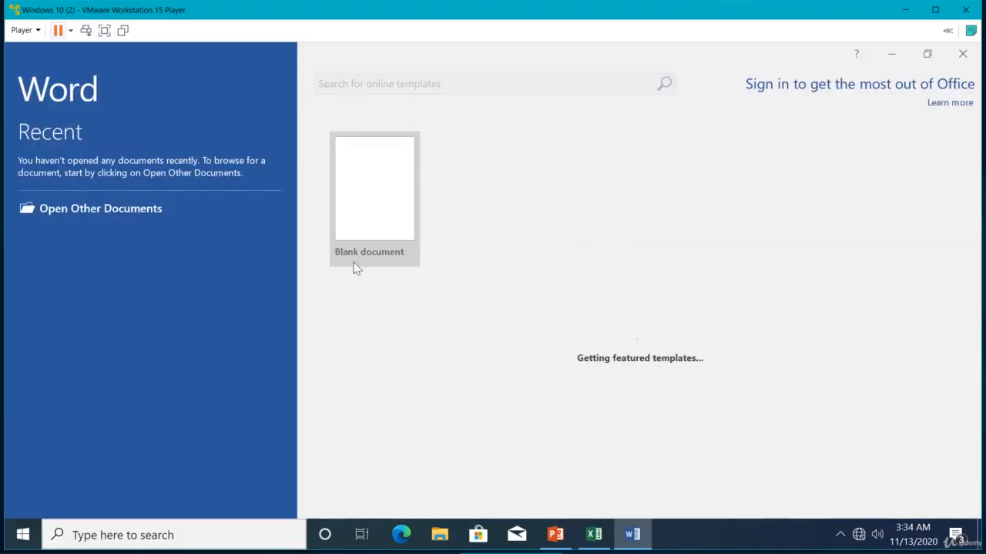
pyautogui.click(346, 209)
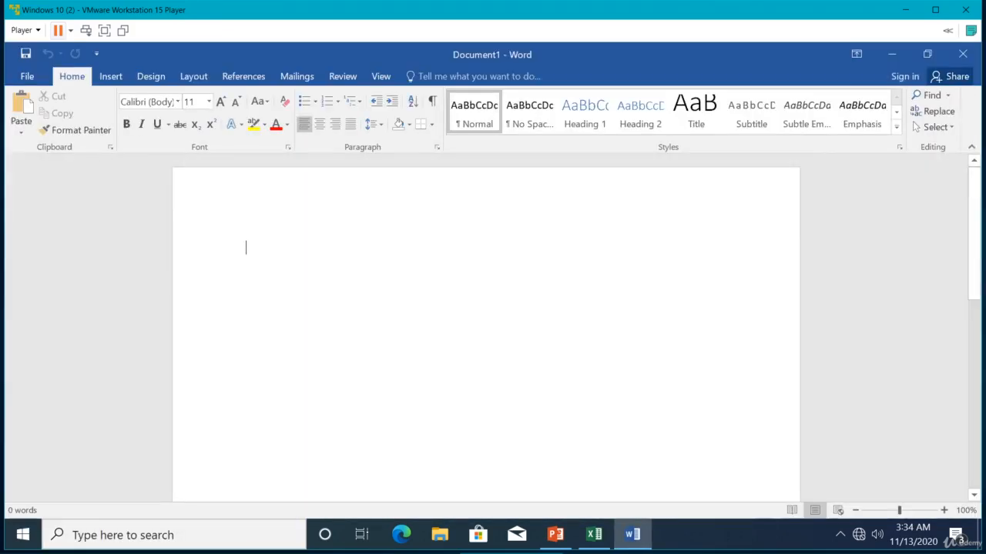